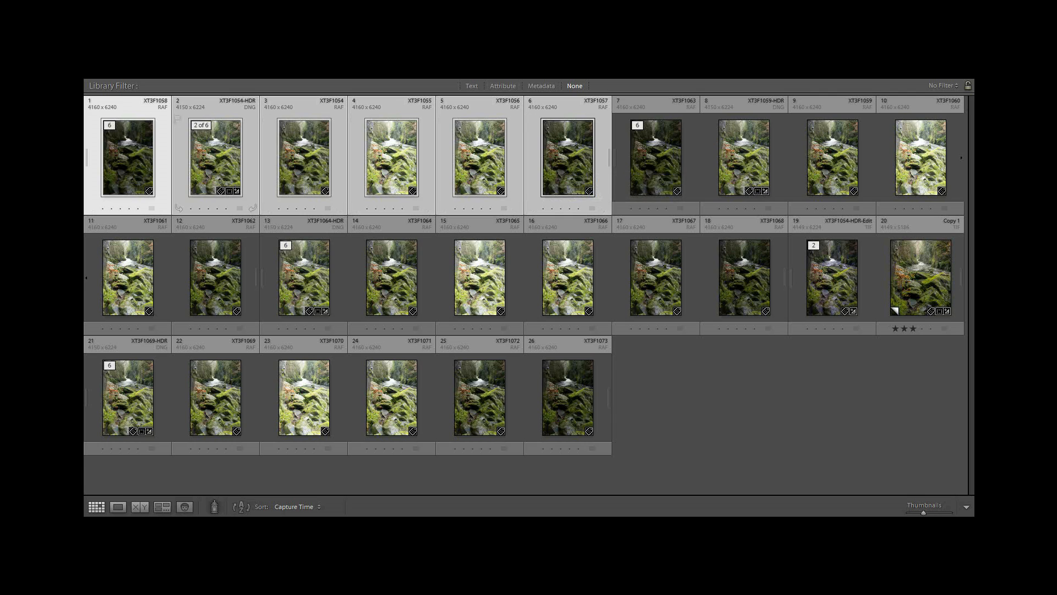
Step: Collapse the first image stack and open the four HDR DNG images, excluding the edited TIFF, as layers in Photoshop
{"action": "left_click", "coordinate": [113, 125]}
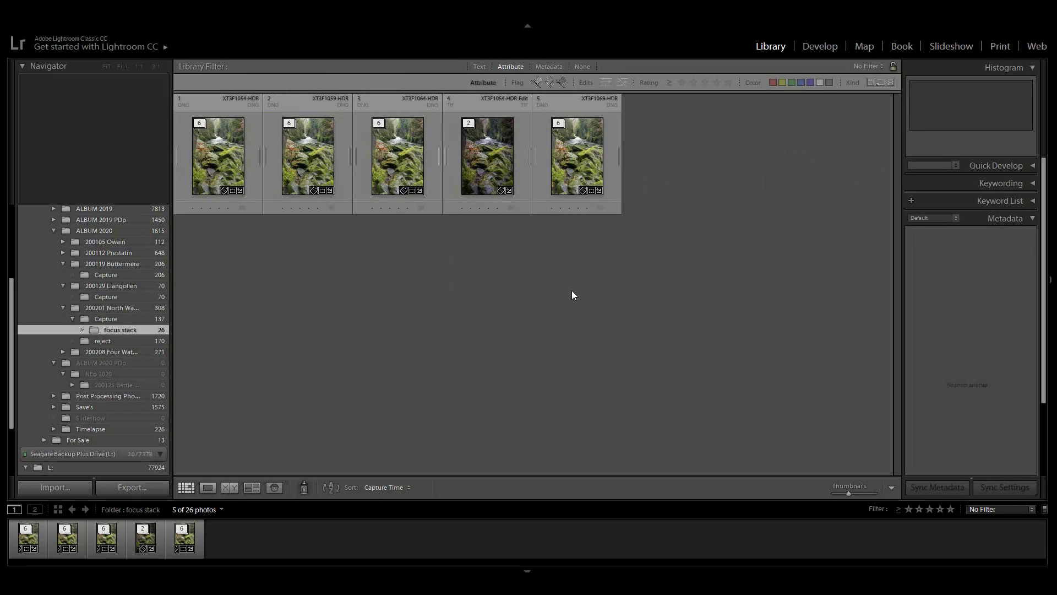
{"action": "left_click", "coordinate": [229, 165]}
{"action": "left_click", "coordinate": [292, 158], "text": "ctrl"}
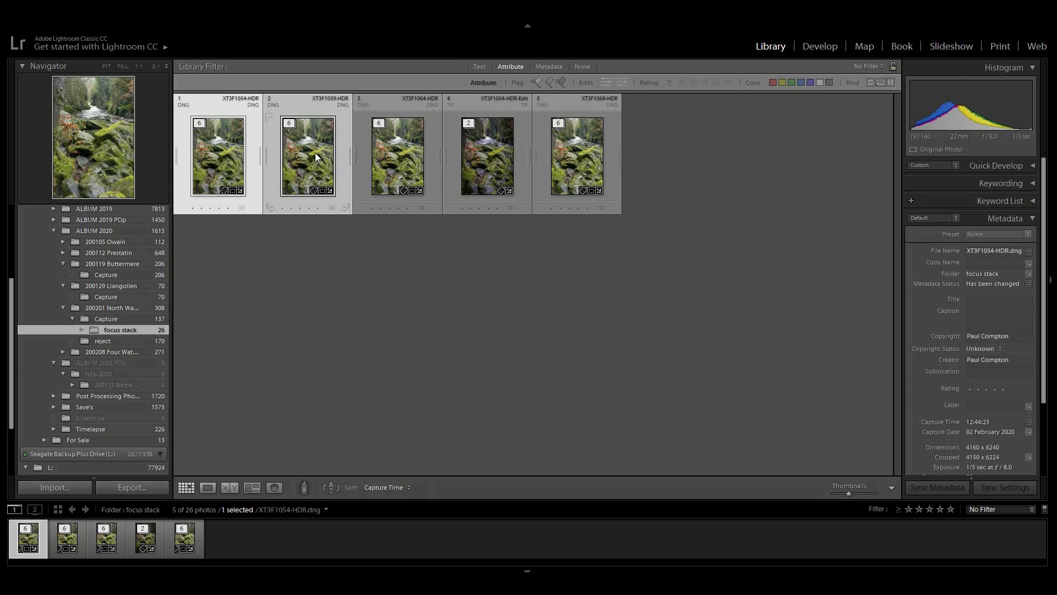
{"action": "left_click", "coordinate": [408, 159], "text": "ctrl"}
{"action": "left_click", "coordinate": [570, 161], "text": "ctrl"}
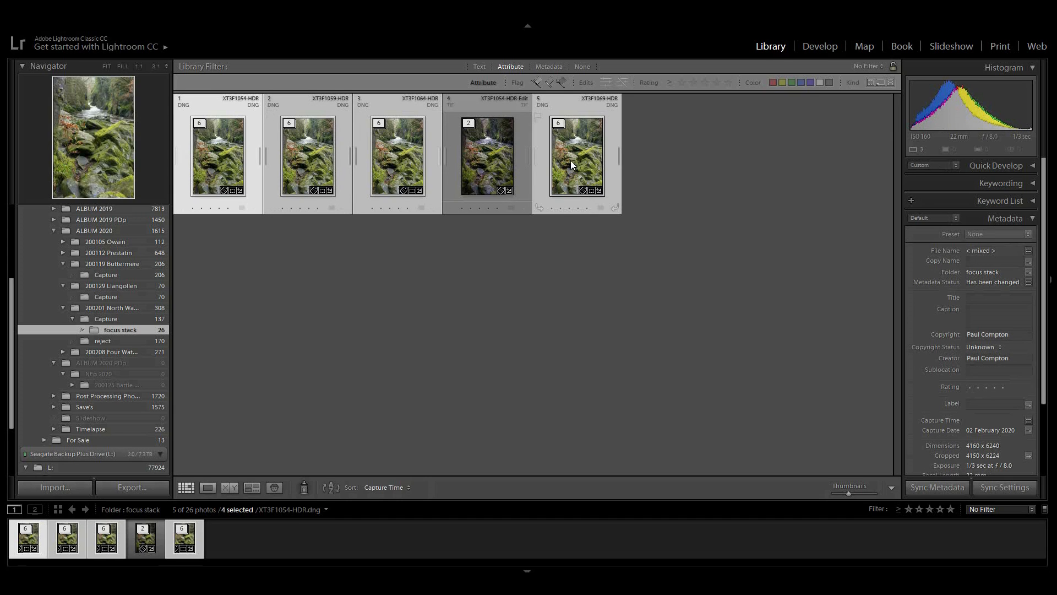
{"action": "right_click", "coordinate": [568, 157]}
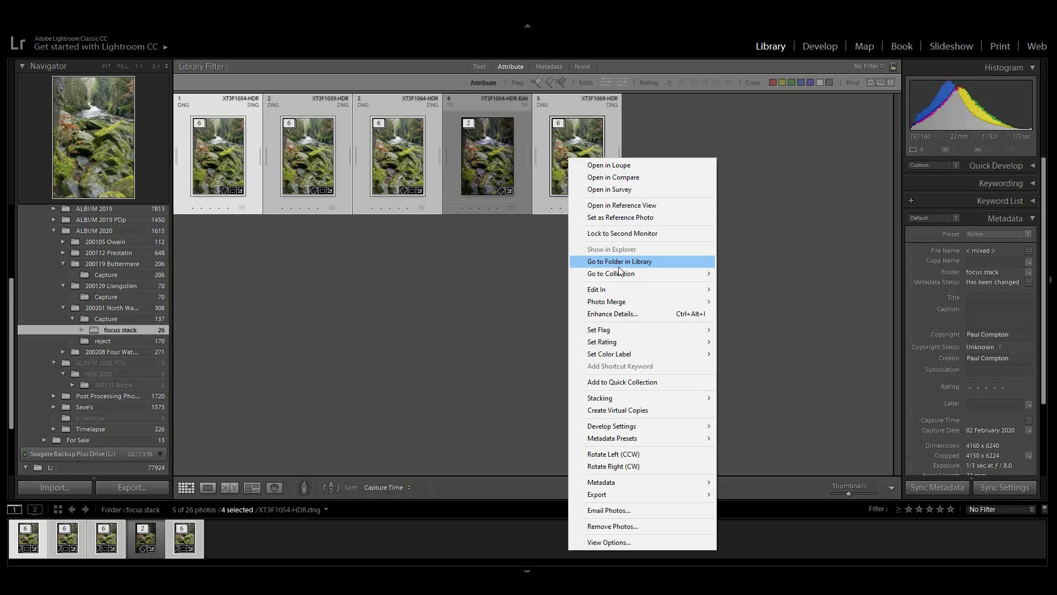
{"action": "mouse_move", "coordinate": [628, 286]}
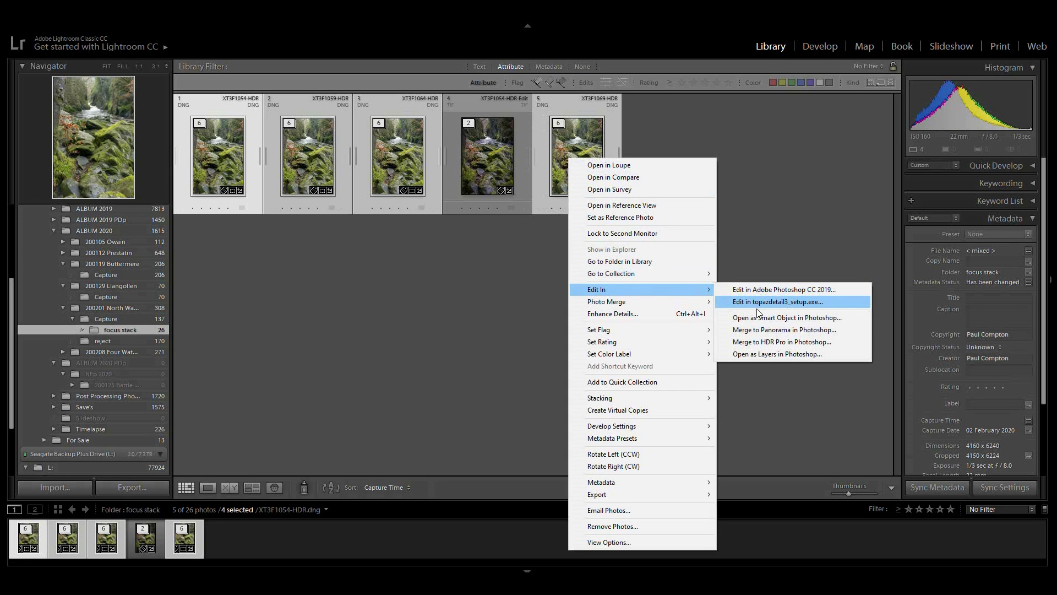
{"action": "left_click", "coordinate": [760, 355]}
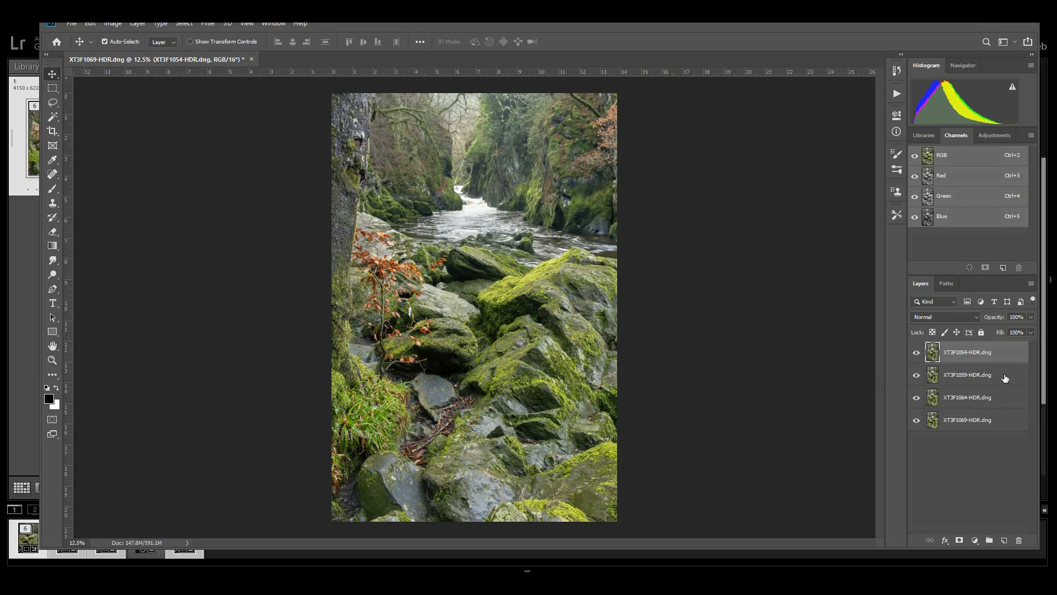
Step: Select all four HDR layers and auto-align them using the Auto projection
{"action": "left_click", "coordinate": [1005, 377]}
{"action": "left_click", "coordinate": [1007, 401], "text": "shift"}
{"action": "left_click", "coordinate": [1006, 422], "text": "shift"}
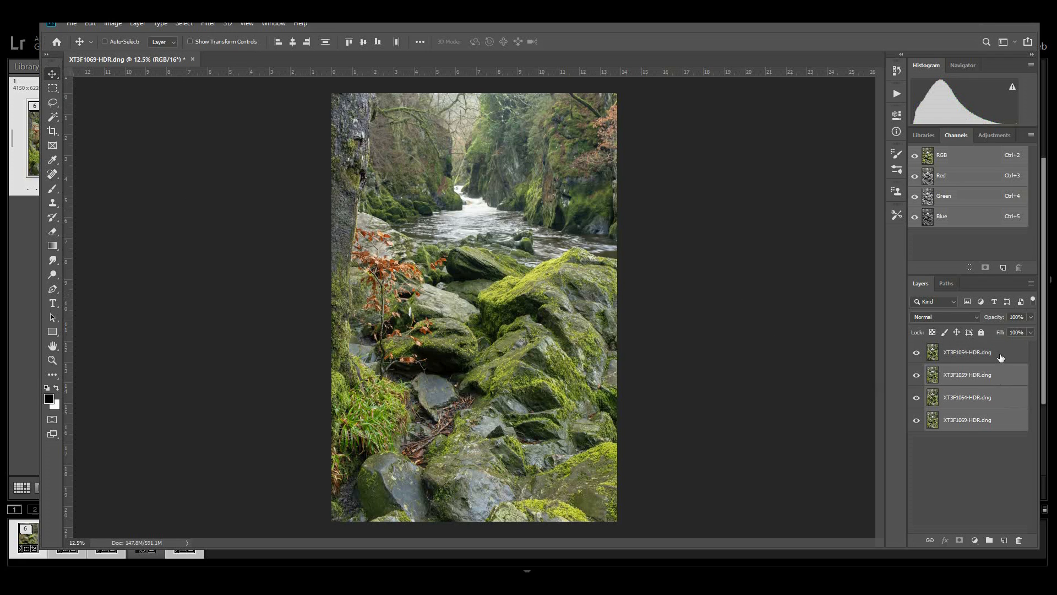
{"action": "left_click", "coordinate": [1001, 358], "text": "ctrl"}
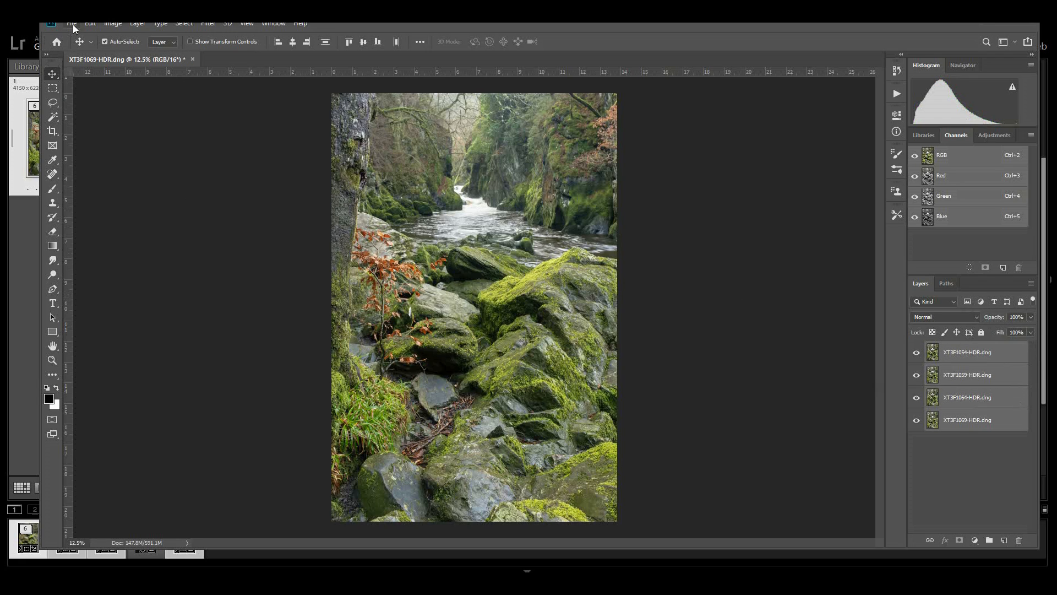
{"action": "left_click", "coordinate": [91, 25]}
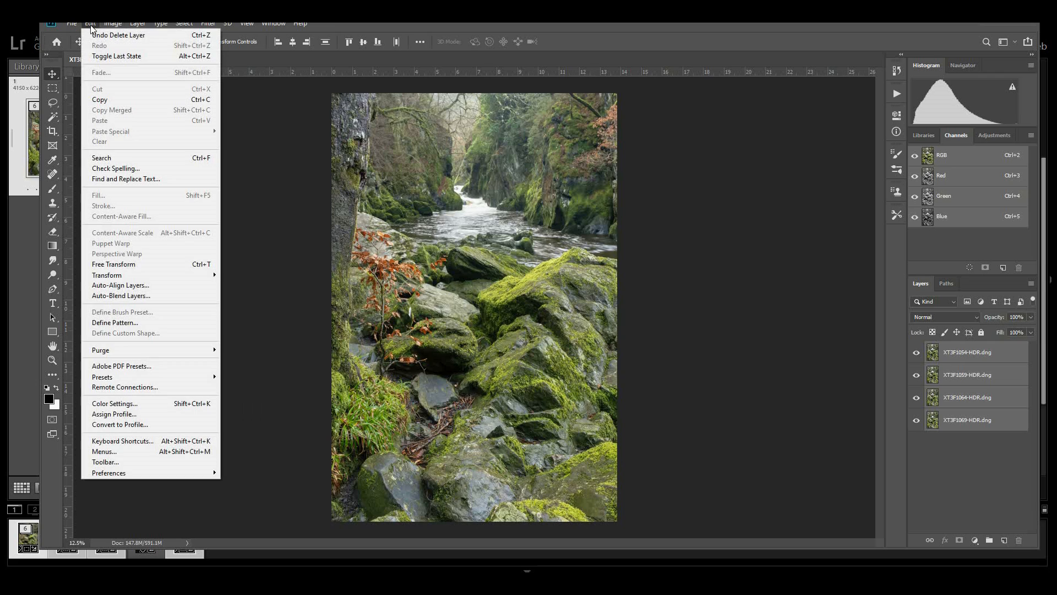
{"action": "left_click", "coordinate": [153, 290]}
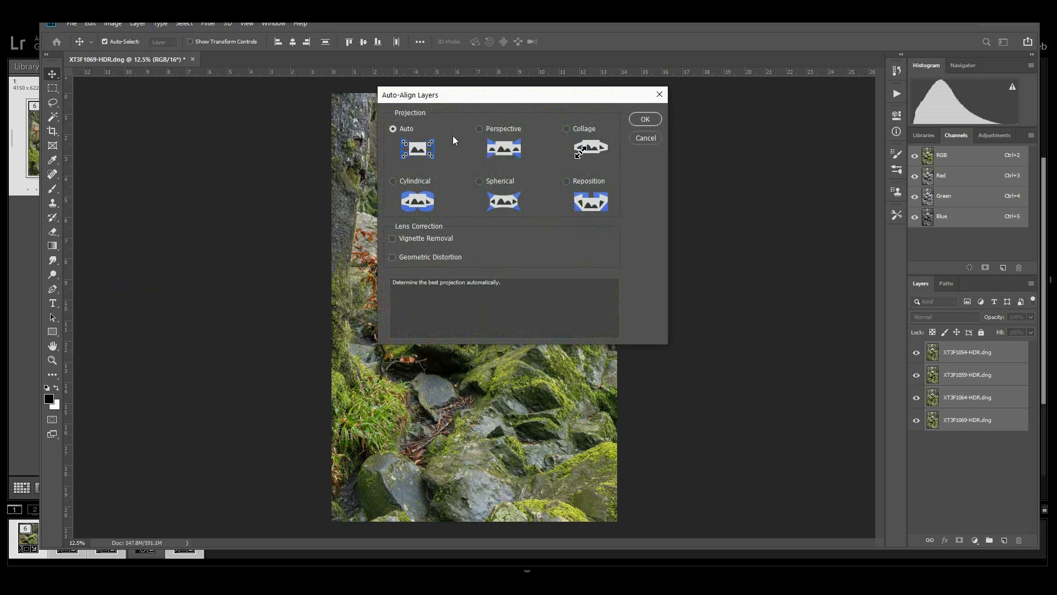
{"action": "left_click", "coordinate": [645, 119]}
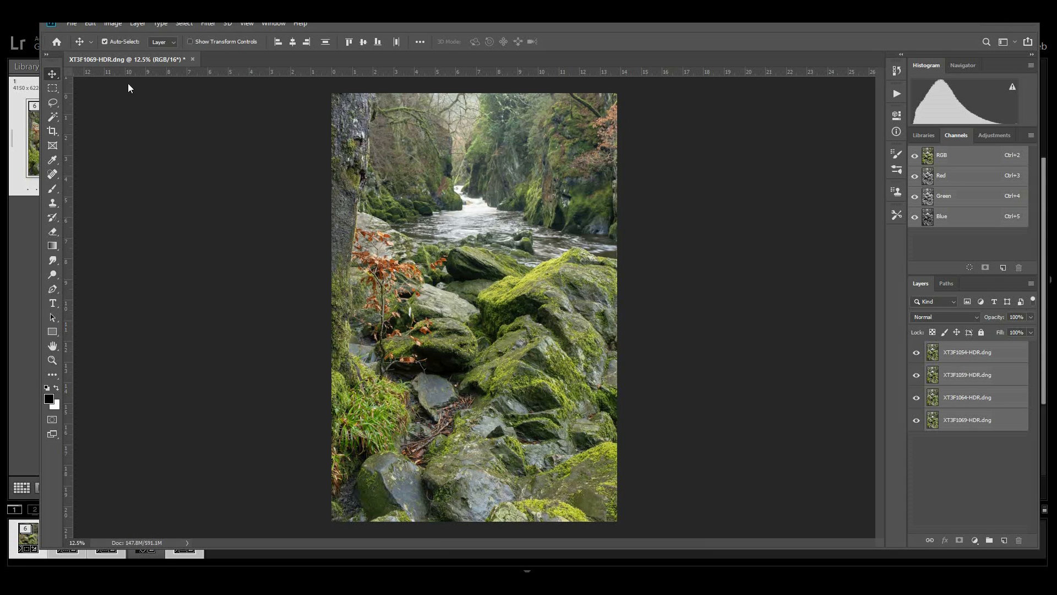
Step: Auto-blend the aligned layers with the Stack Images method and Seamless Tones and Colors enabled
{"action": "left_click", "coordinate": [91, 23]}
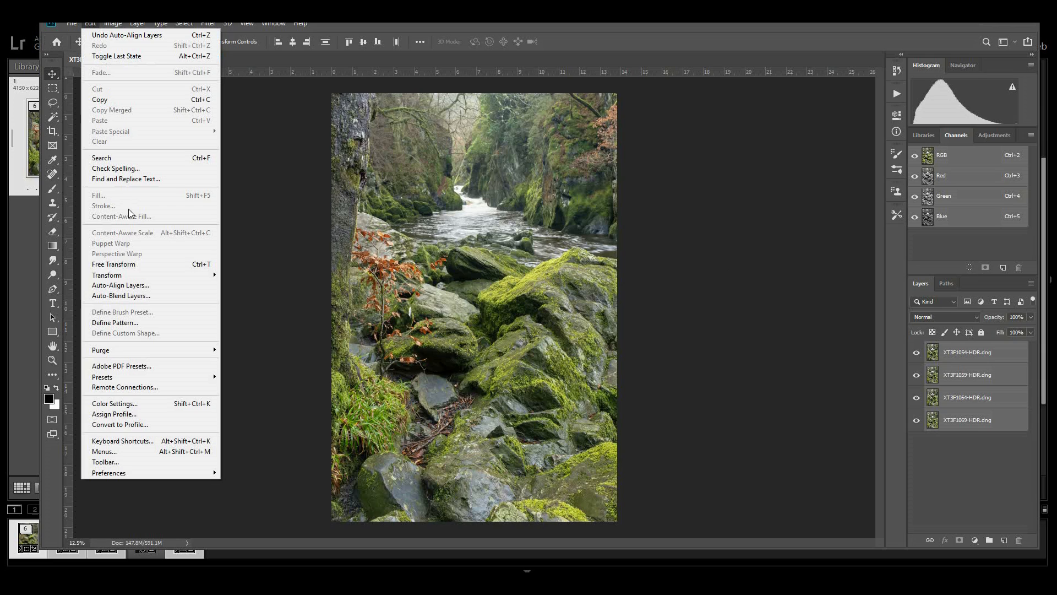
{"action": "left_click", "coordinate": [132, 300]}
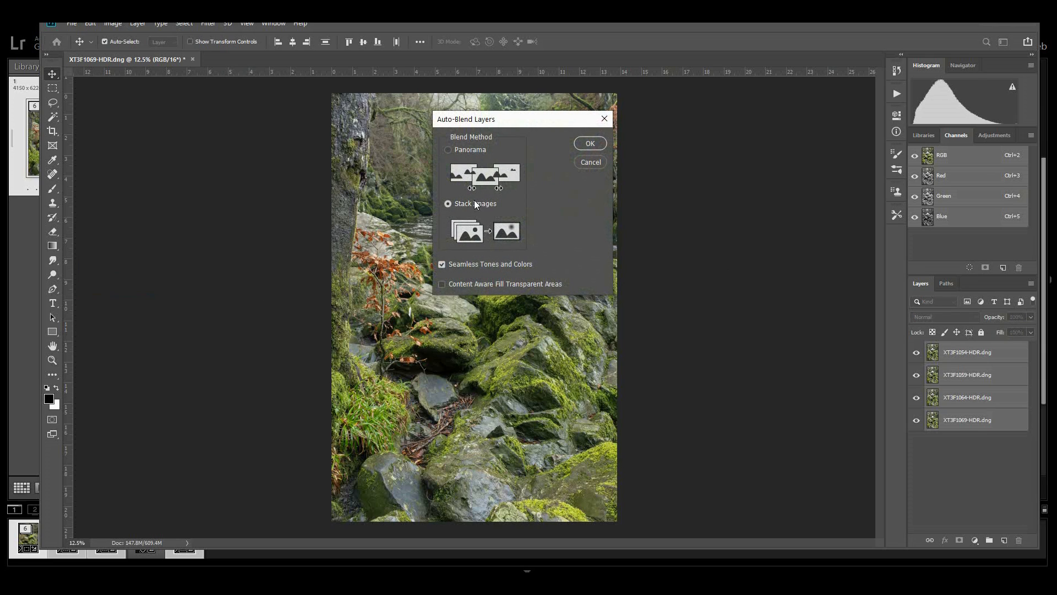
{"action": "left_click", "coordinate": [589, 144]}
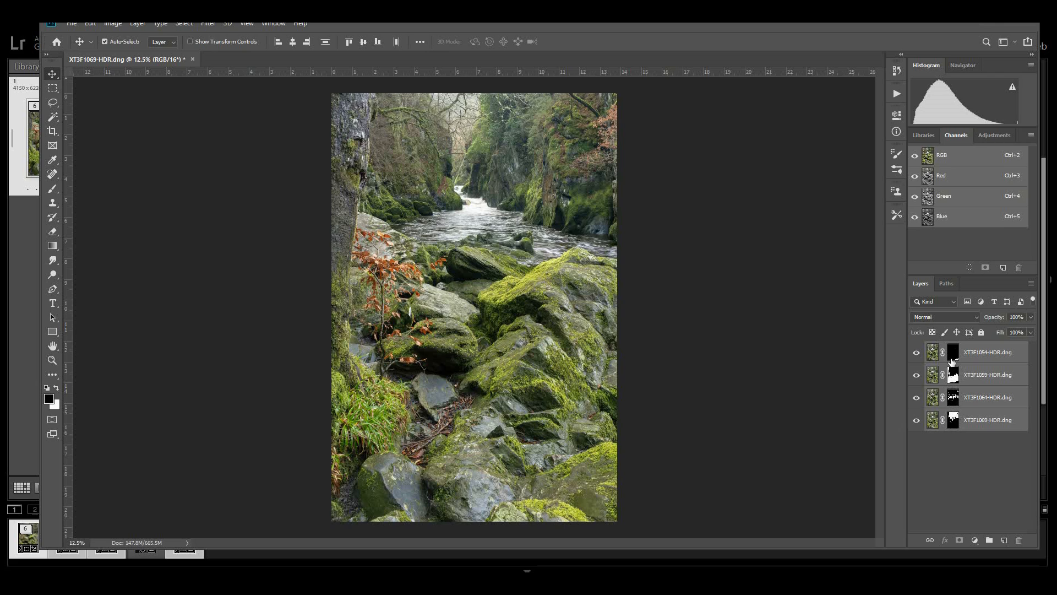
Step: Examine the blended image's sharpness from the foreground rocks up to the river and trees, and return to the full view
{"action": "scroll", "coordinate": [479, 308], "scroll_direction": "up", "scroll_amount": 3}
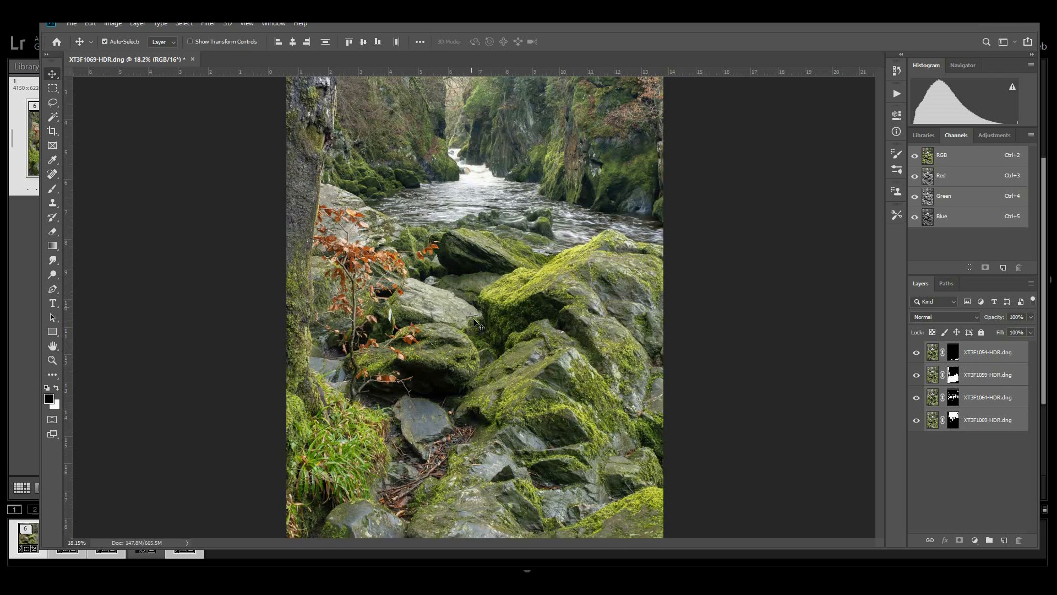
{"action": "scroll", "coordinate": [498, 380], "scroll_direction": "up", "scroll_amount": 3}
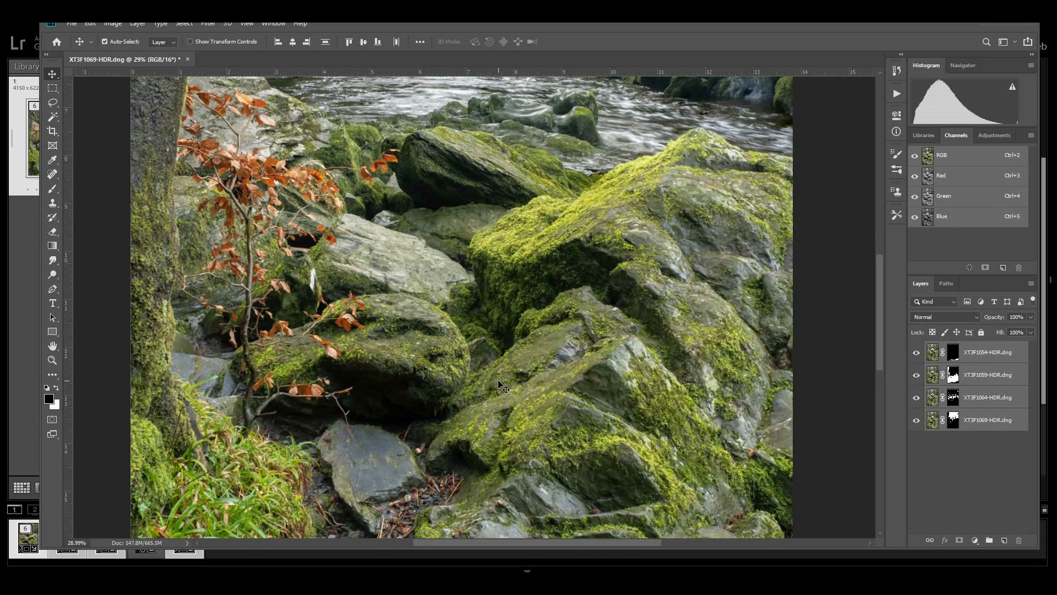
{"action": "left_click_drag", "start_coordinate": [498, 429], "coordinate": [497, 145]}
{"action": "scroll", "coordinate": [498, 146], "scroll_direction": "up", "scroll_amount": 5}
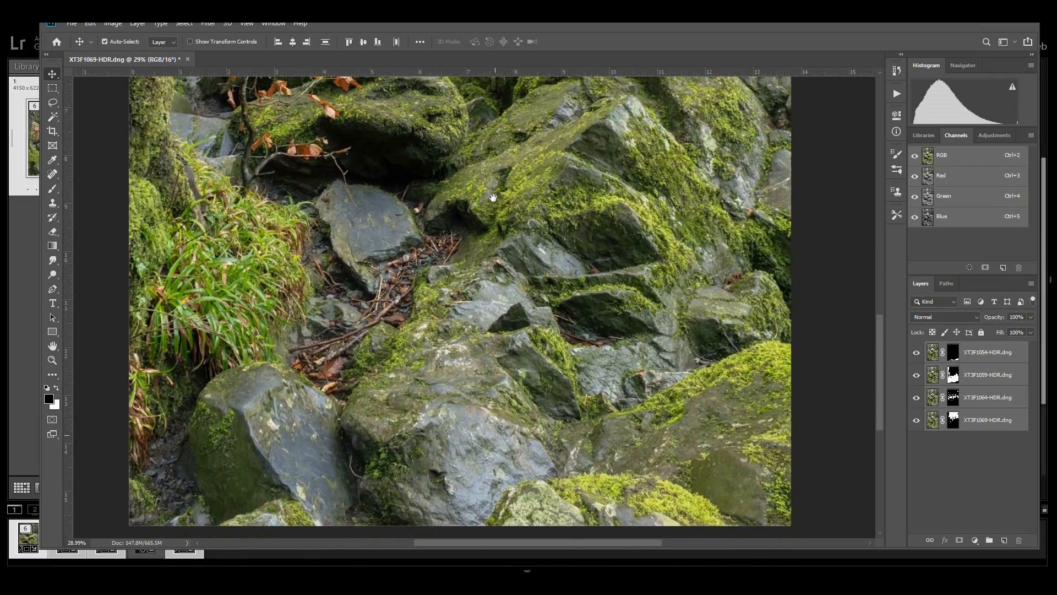
{"action": "scroll", "coordinate": [450, 136], "scroll_direction": "up", "scroll_amount": 8}
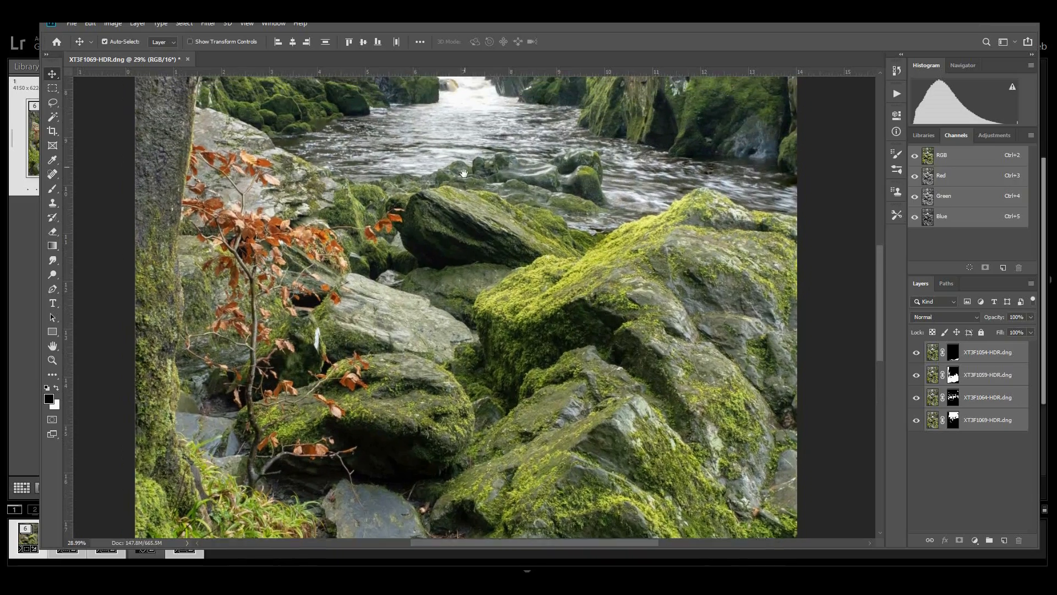
{"action": "scroll", "coordinate": [466, 155], "scroll_direction": "up", "scroll_amount": 3}
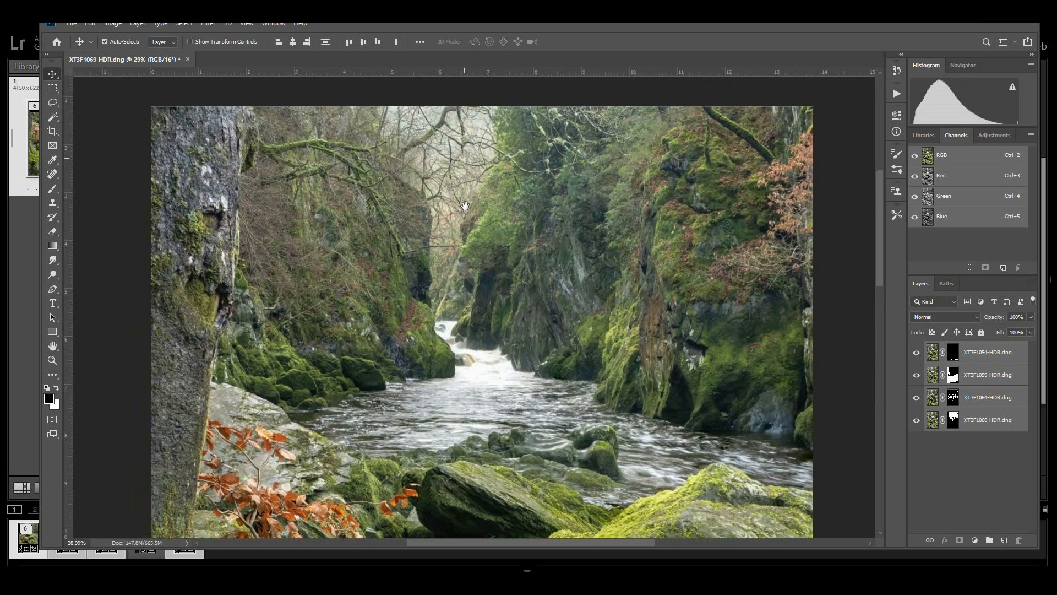
{"action": "key", "text": "ctrl+0"}
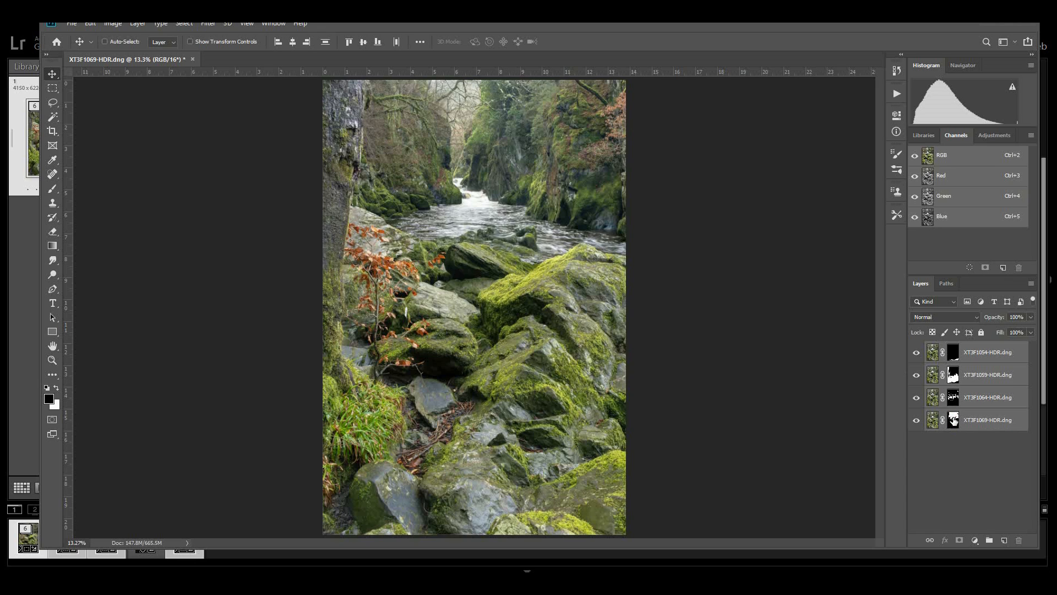
Step: Load the four layer masks as selections to inspect which areas each exposure contributes, clearing the selections when finished
{"action": "left_click", "coordinate": [953, 421], "text": "ctrl"}
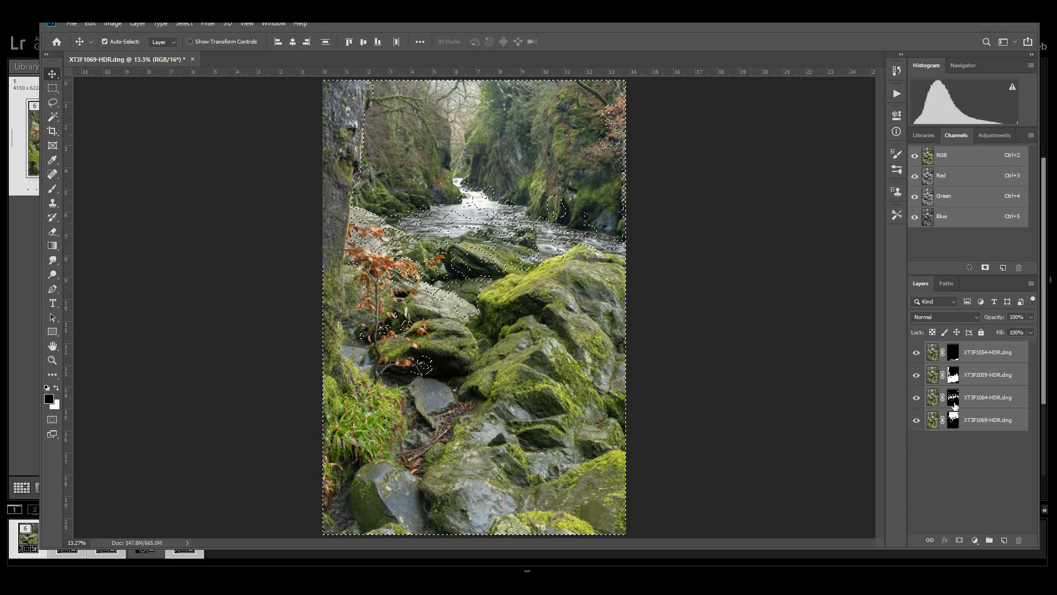
{"action": "left_click", "coordinate": [954, 400], "text": "ctrl+shift"}
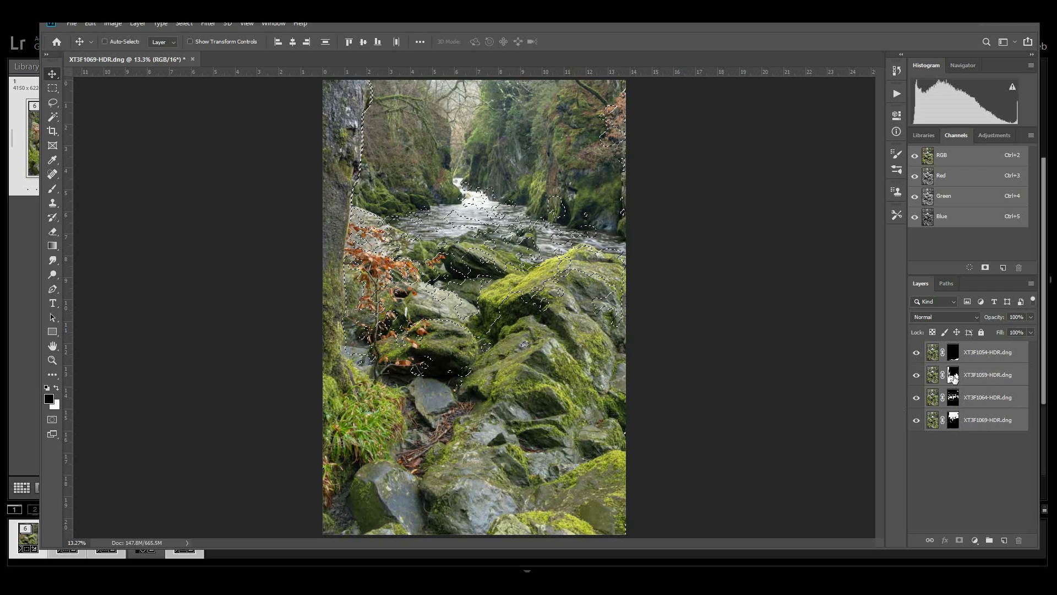
{"action": "left_click", "coordinate": [953, 376], "text": "ctrl+shift"}
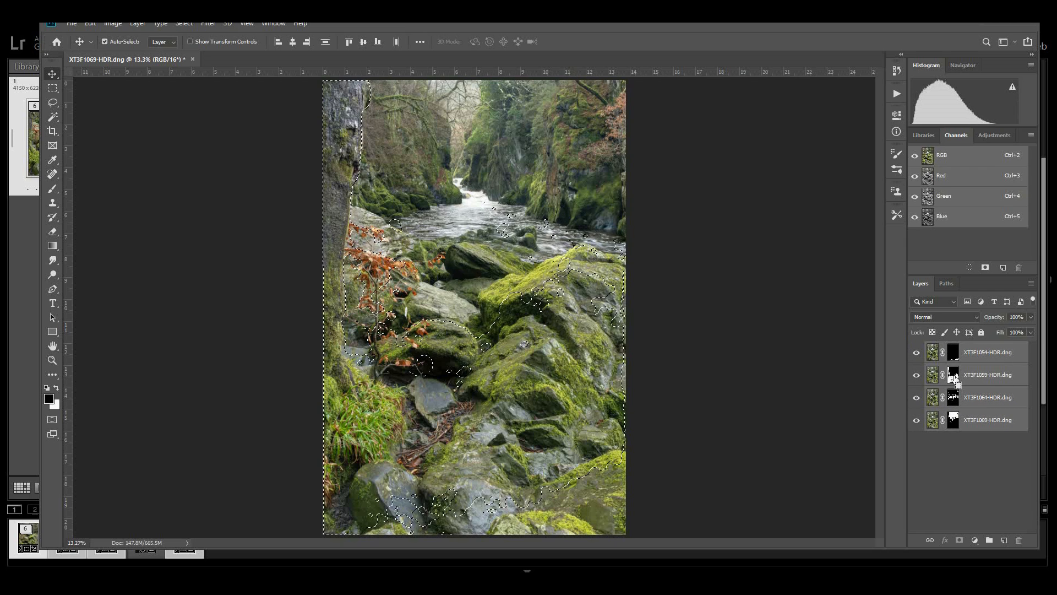
{"action": "key", "text": "ctrl+d"}
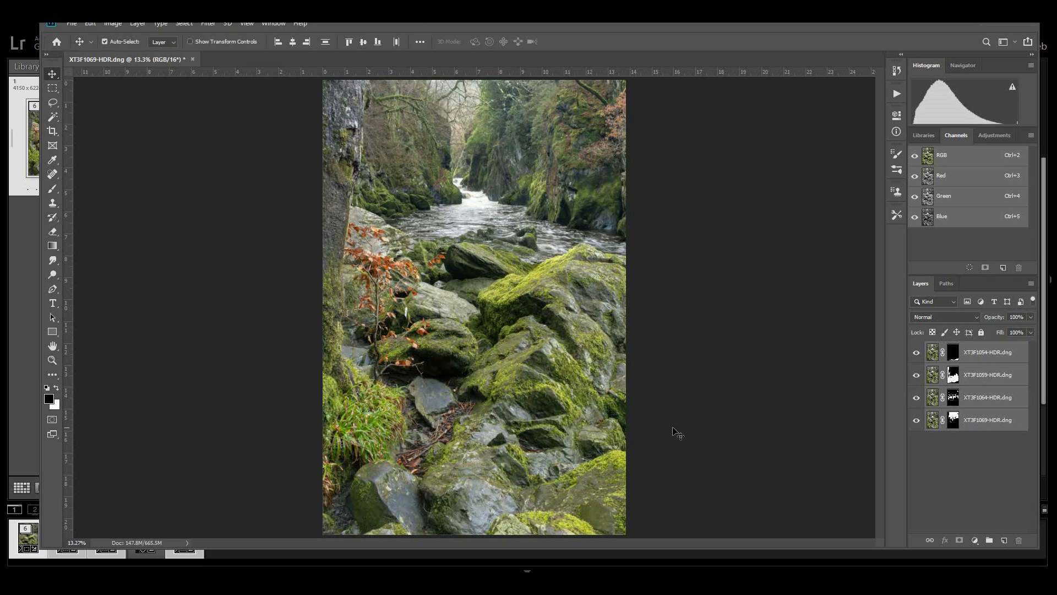
{"action": "left_click", "coordinate": [952, 355], "text": "ctrl"}
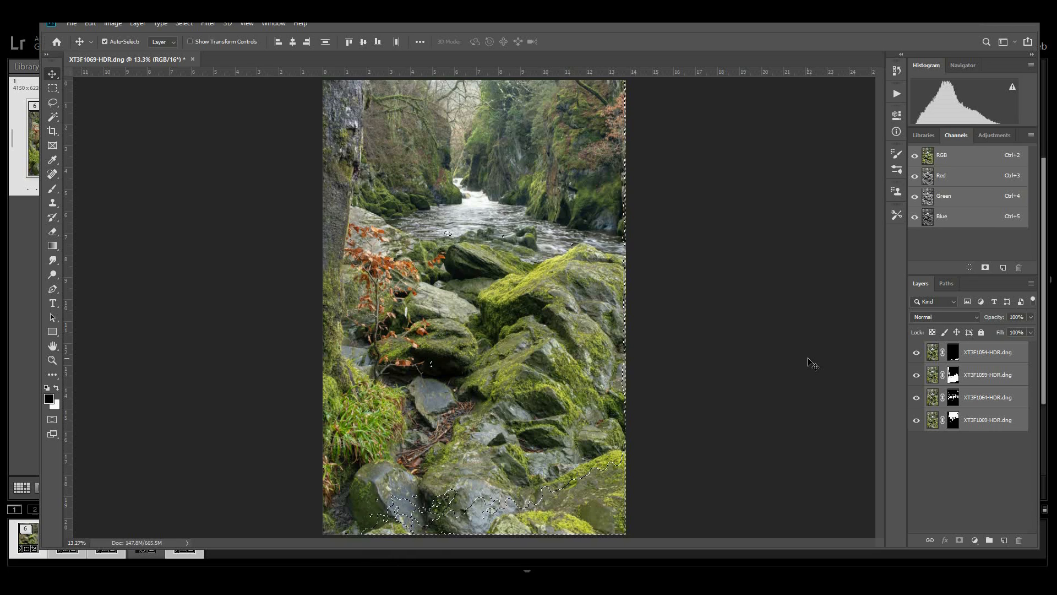
{"action": "key", "text": "ctrl+d"}
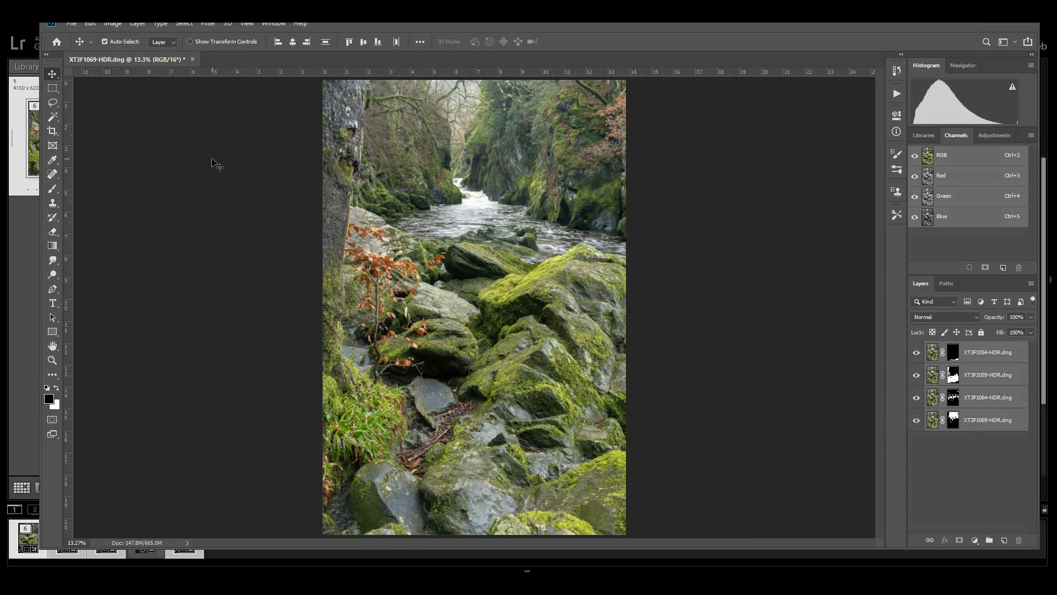
Step: Close the blended document and save its changes
{"action": "left_click", "coordinate": [193, 59]}
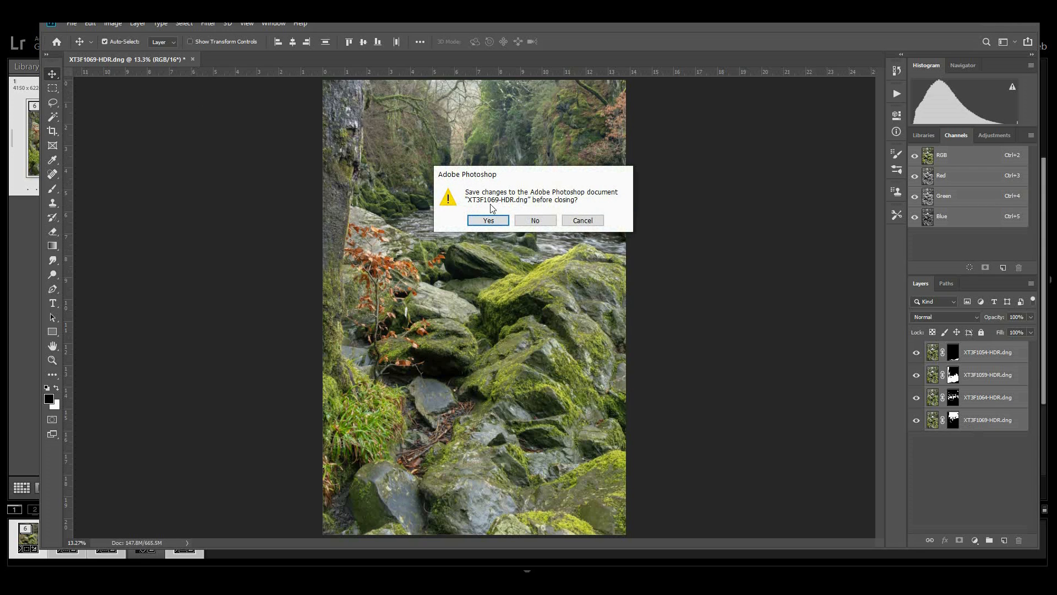
{"action": "left_click", "coordinate": [487, 222]}
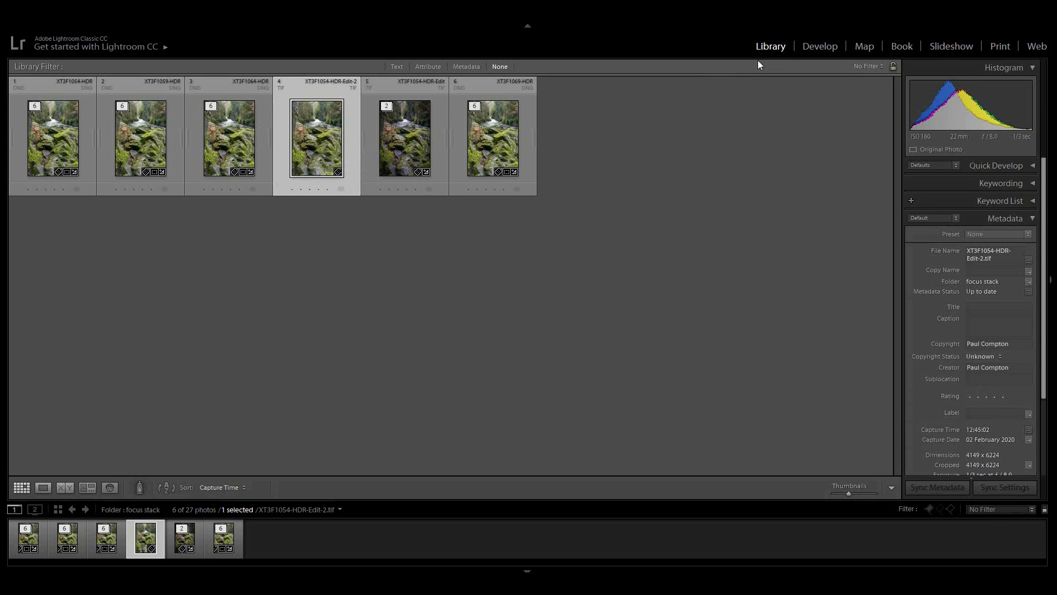
Step: Apply the Landscape Dark preset to XT3F1054-HDR-Edit-2.tif in Lightroom's Develop module and set Shadows to +17
{"action": "left_click", "coordinate": [817, 50]}
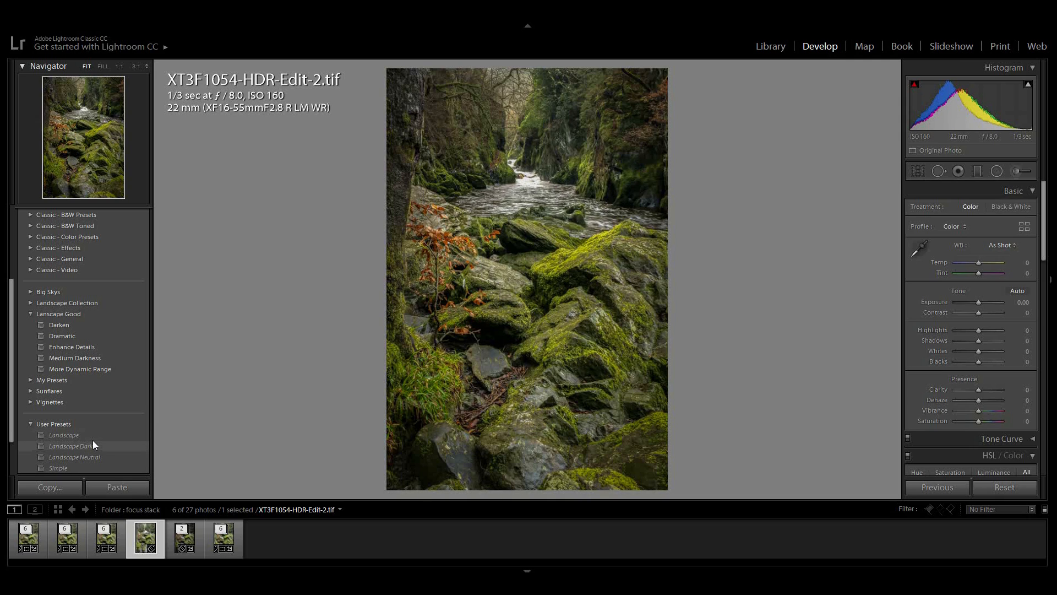
{"action": "left_click", "coordinate": [93, 445]}
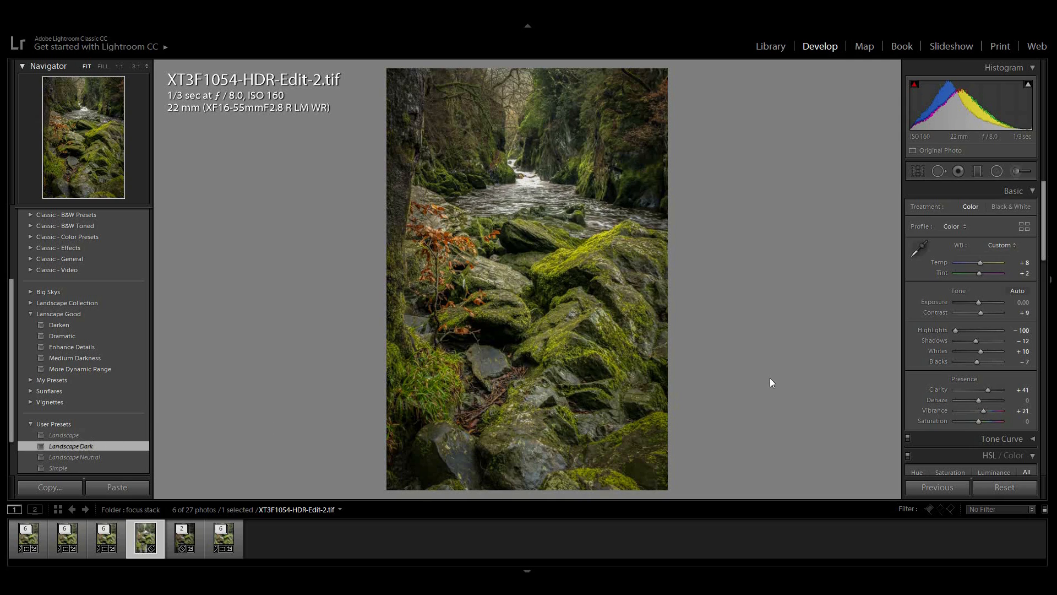
{"action": "left_click_drag", "start_coordinate": [980, 345], "coordinate": [985, 339]}
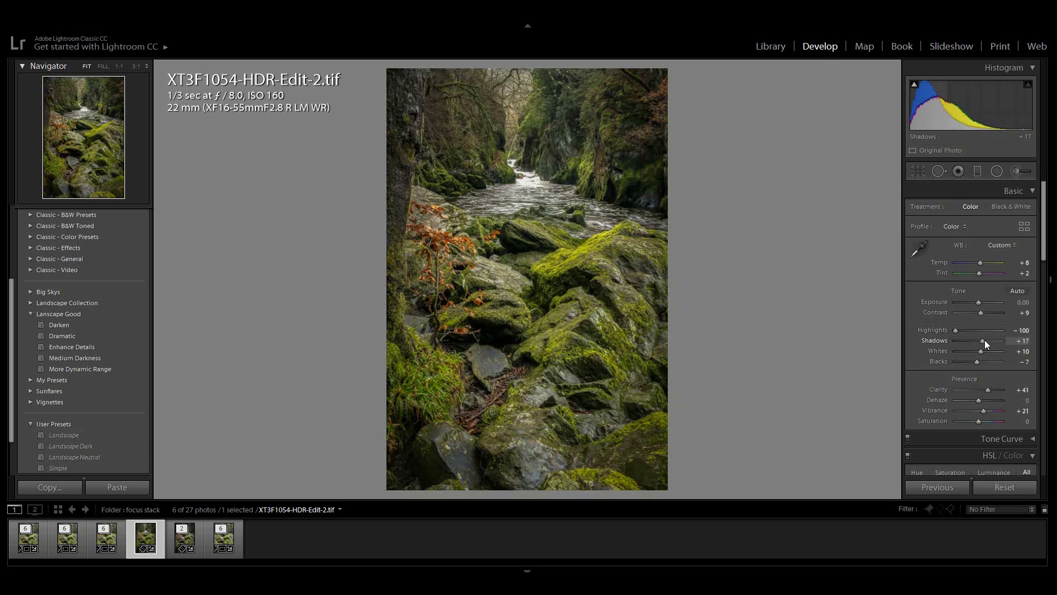
Step: Adjust the yellow hue and slightly reduce the yellow saturation in the HSL settings
{"action": "scroll", "coordinate": [987, 384], "scroll_direction": "down", "scroll_amount": 4}
{"action": "left_click_drag", "start_coordinate": [981, 307], "coordinate": [978, 309]}
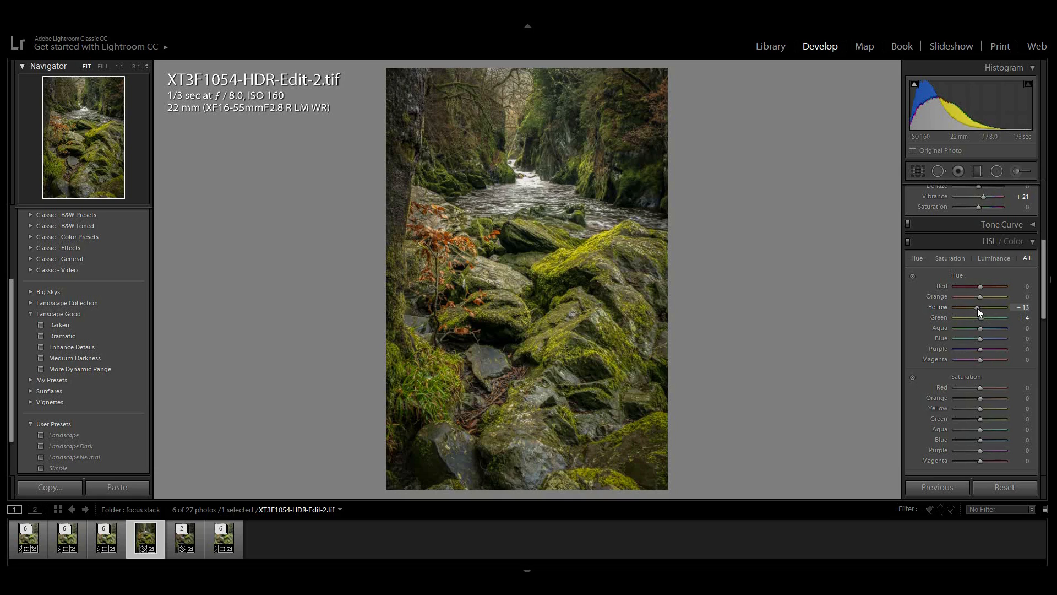
{"action": "left_click_drag", "start_coordinate": [978, 306], "coordinate": [981, 305]}
{"action": "left_click_drag", "start_coordinate": [980, 408], "coordinate": [974, 408]}
{"action": "left_click_drag", "start_coordinate": [974, 409], "coordinate": [976, 409]}
Step: Set the post-crop vignetting amount to -26
{"action": "scroll", "coordinate": [1024, 393], "scroll_direction": "down", "scroll_amount": 5}
{"action": "scroll", "coordinate": [992, 416], "scroll_direction": "down", "scroll_amount": 5}
{"action": "left_click", "coordinate": [973, 355]}
{"action": "key", "text": "Down"}
{"action": "key", "text": "Down"}
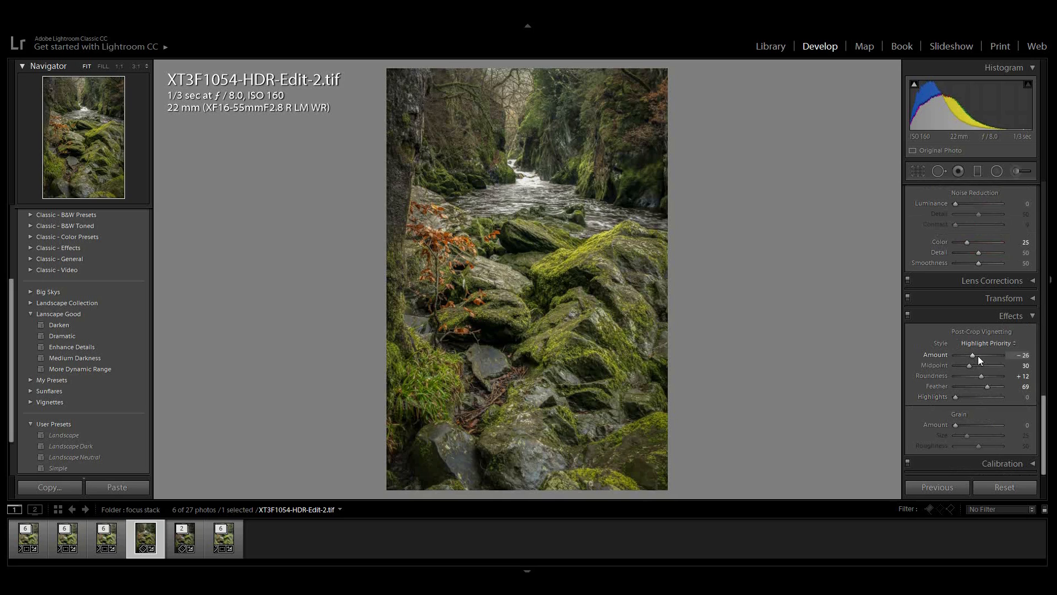